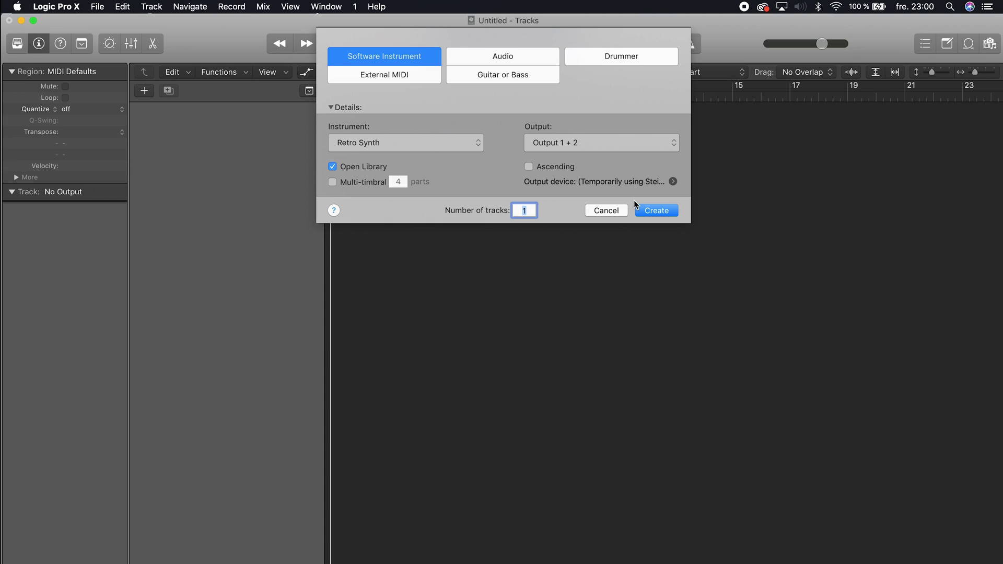
# Step: Create an External MIDI track sending to Steinberg UR22mkII - 1, with External Instrument returning on Input 2
pyautogui.click(403, 80)
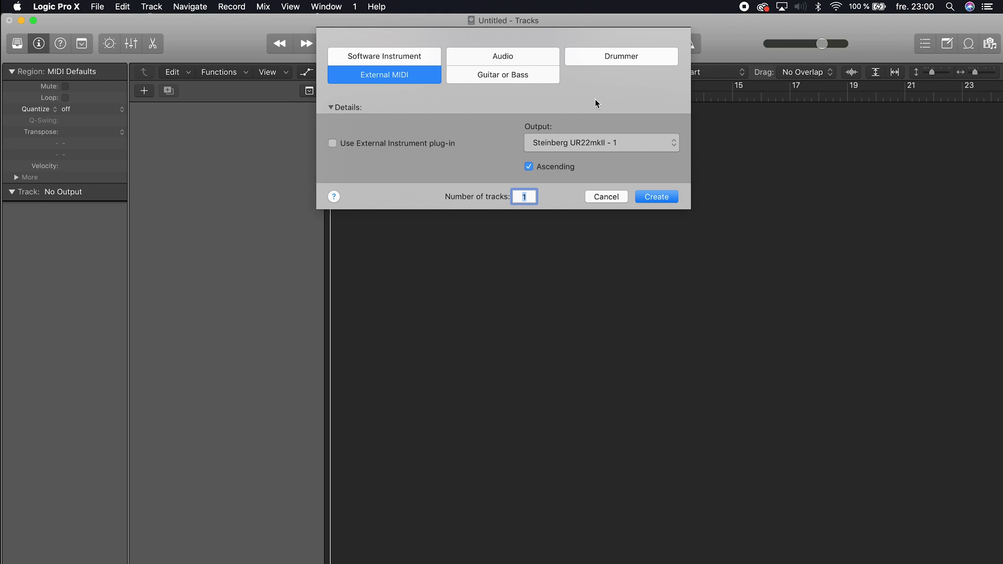
pyautogui.click(628, 144)
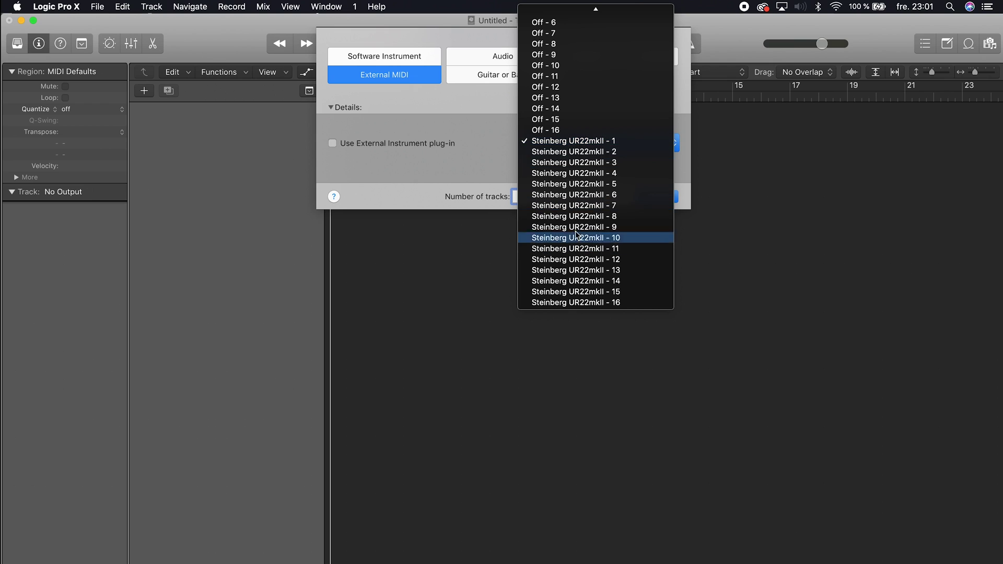
pyautogui.click(610, 147)
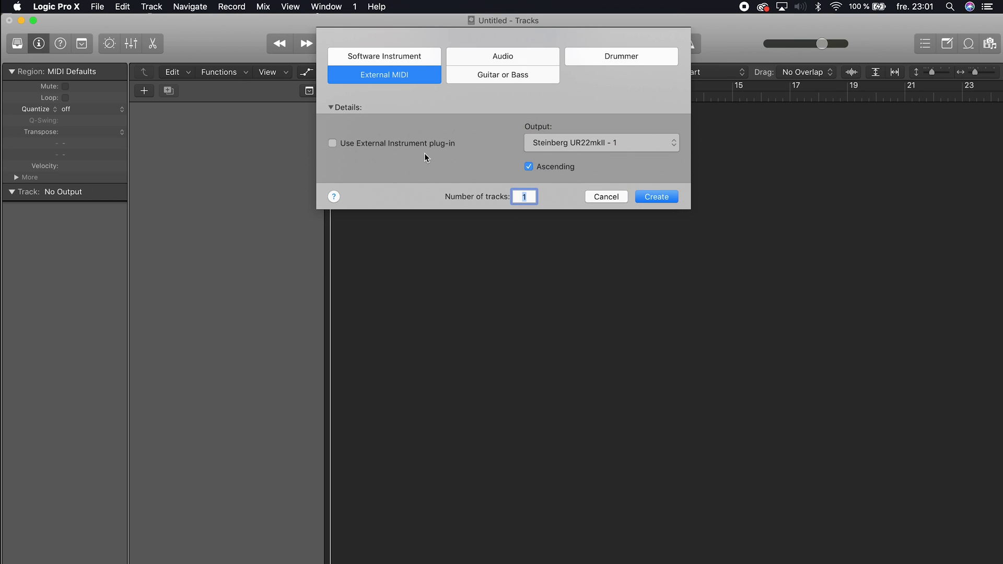
pyautogui.click(333, 144)
pyautogui.click(397, 188)
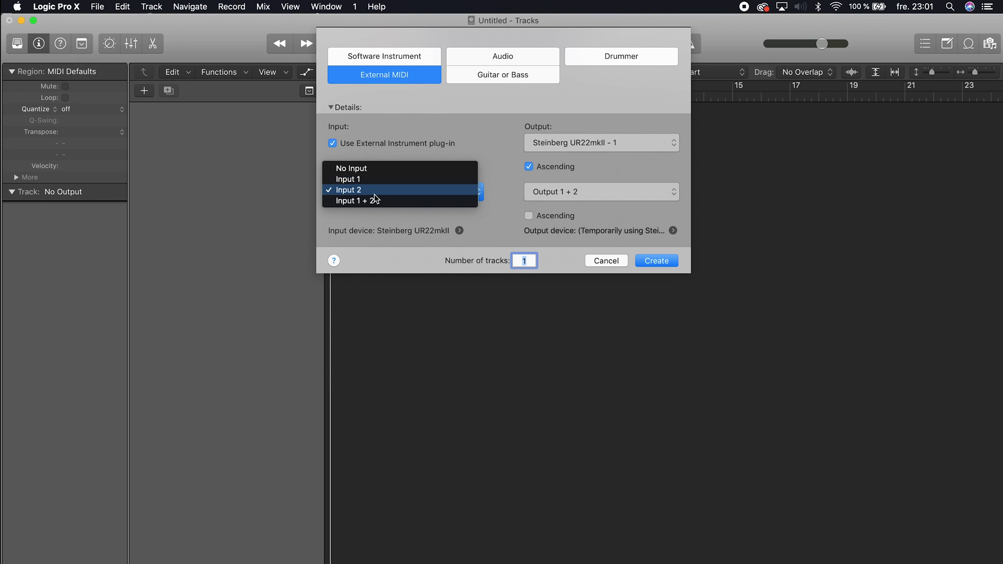
pyautogui.click(503, 189)
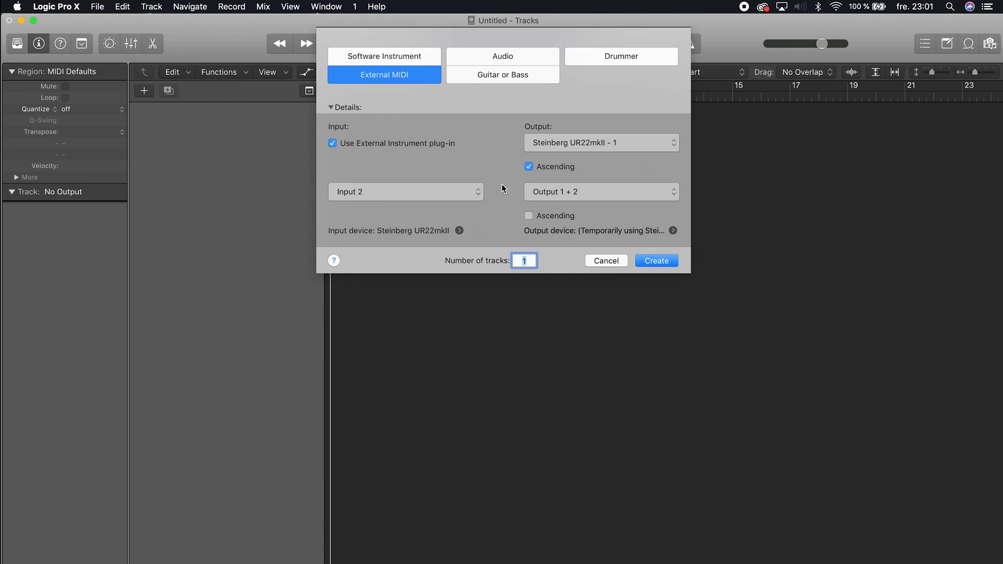
pyautogui.click(675, 261)
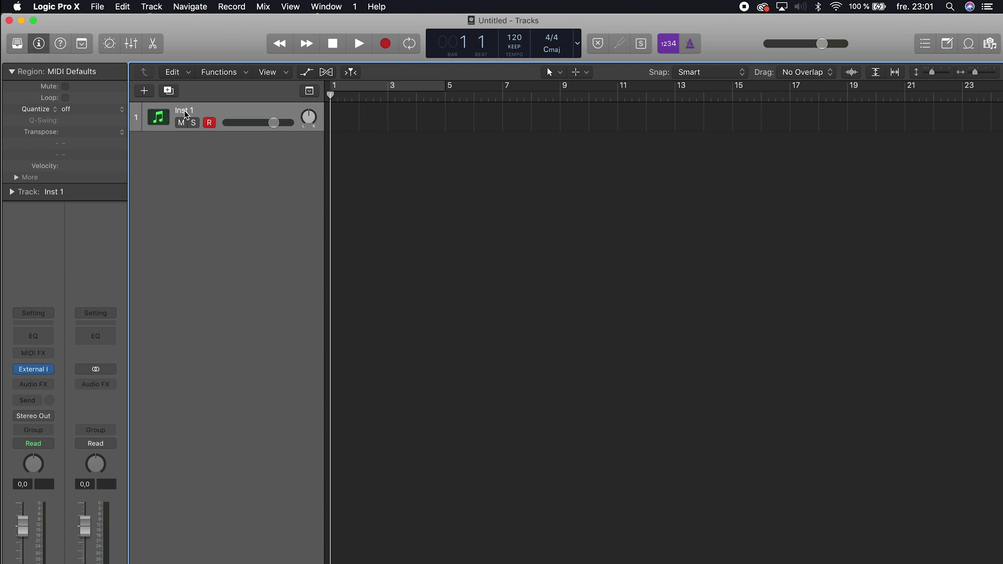
# Step: Rename the Inst 1 track to 'midi to tempest + listen'
pyautogui.doubleClick(185, 111)
pyautogui.write('midi to te')
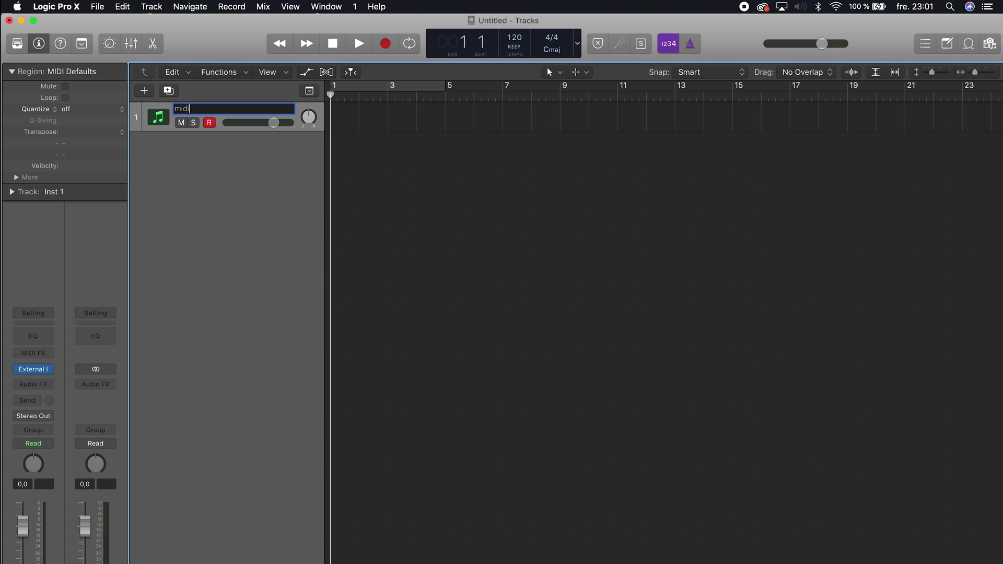
pyautogui.write('mped')
pyautogui.press('BackSpace')
pyautogui.press('BackSpace')
pyautogui.write('est + listen')
pyautogui.press('Return')
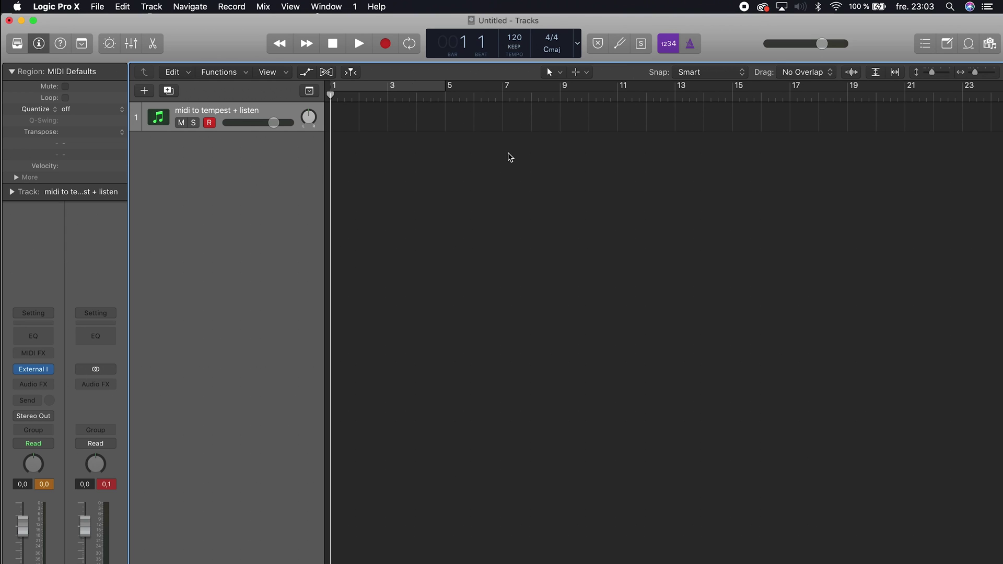
# Step: Cycle bars 1–5 and record a chord MIDI region on the track
pyautogui.click(423, 88)
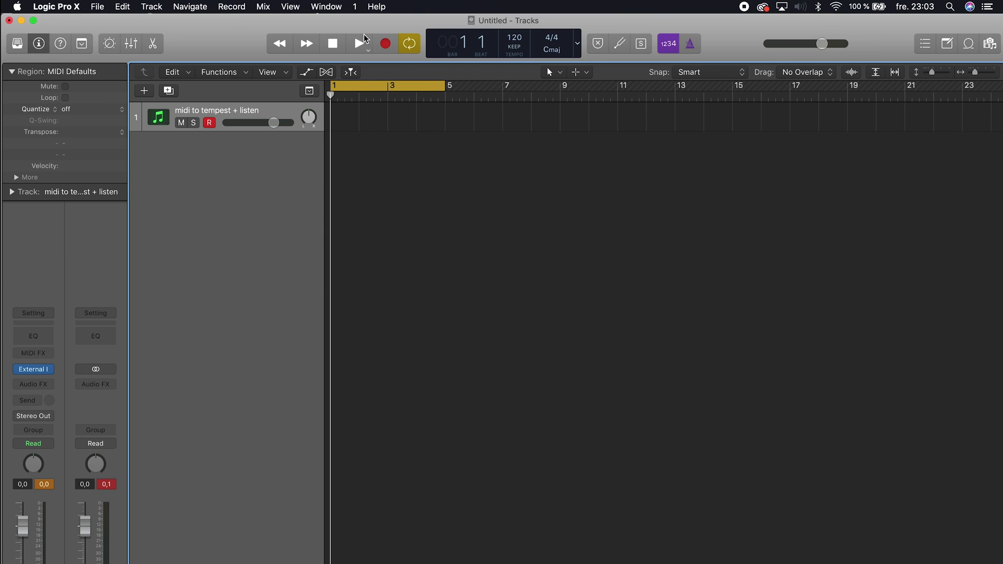
pyautogui.click(386, 44)
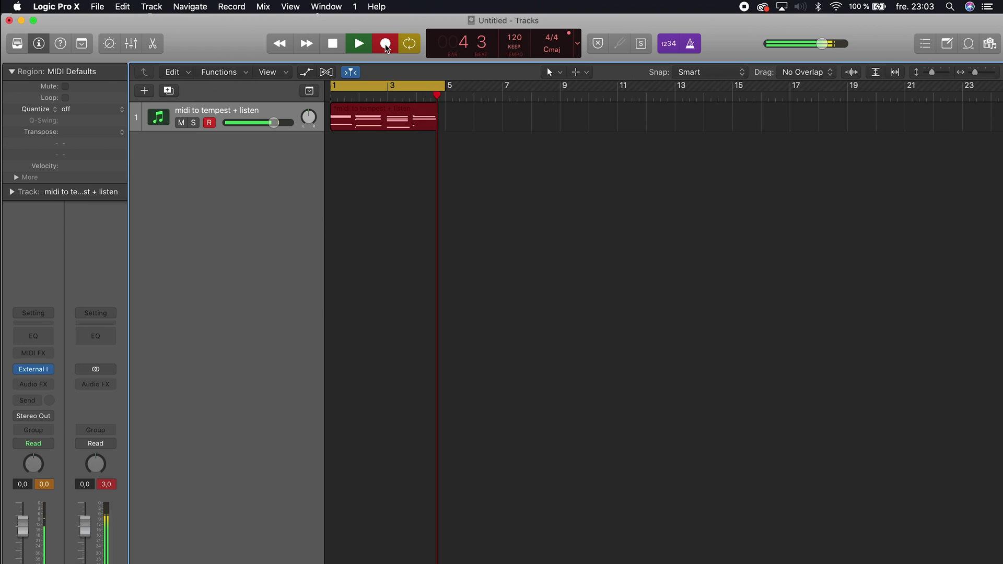
pyautogui.press('space')
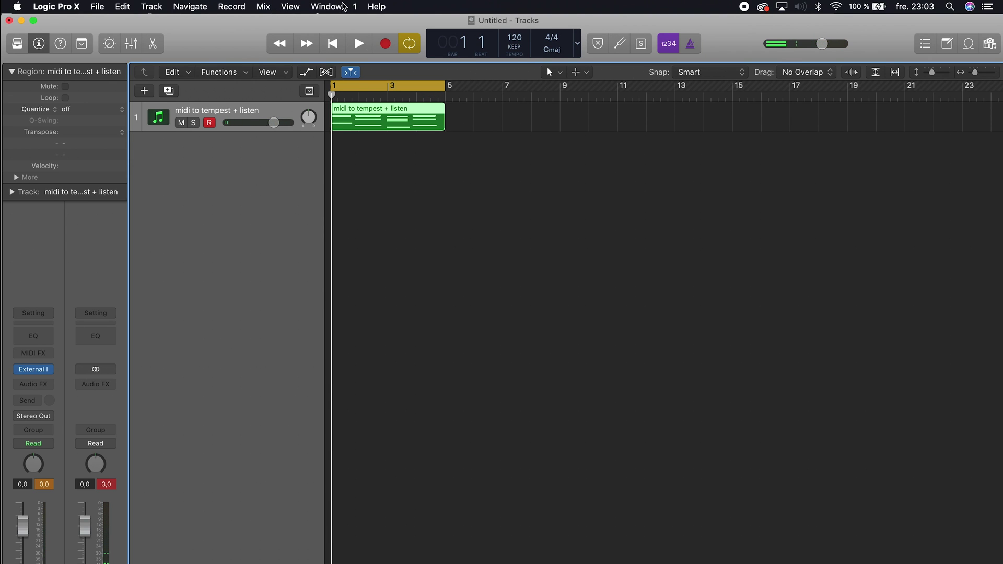
# Step: Open the recorded region in the Piano Roll and quantize all 16 notes to 1/16
pyautogui.doubleClick(368, 116)
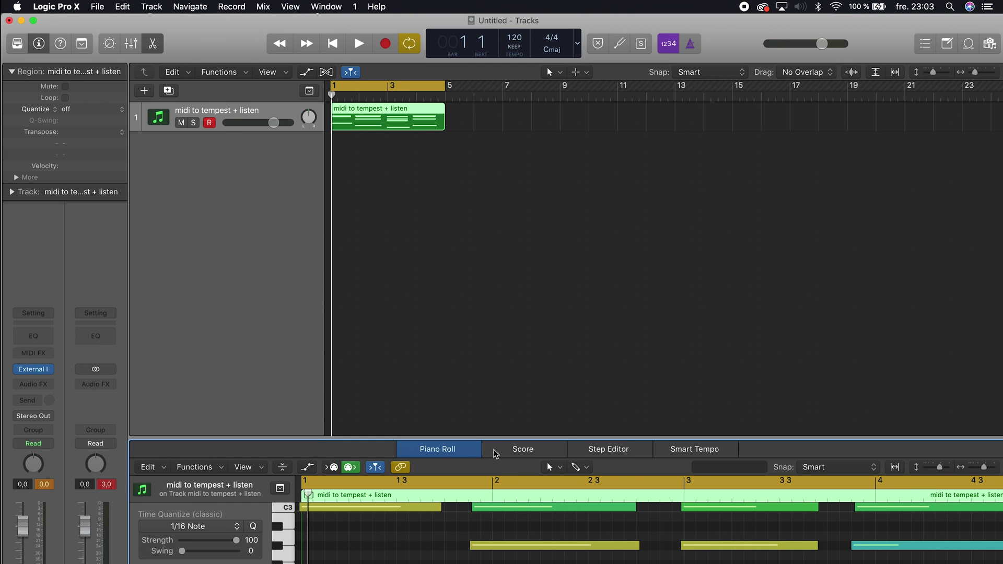
pyautogui.moveTo(502, 438); pyautogui.dragTo(501, 195)
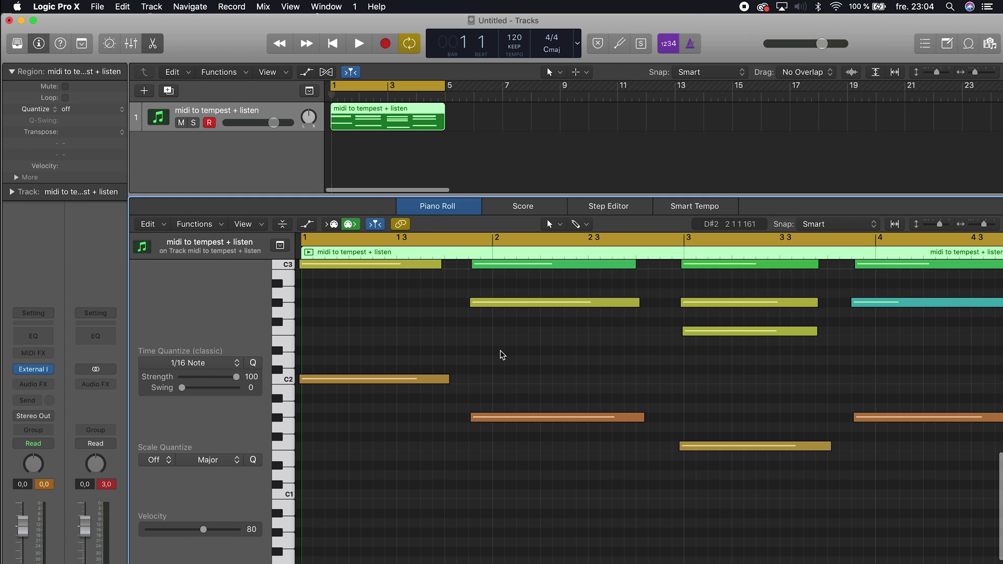
pyautogui.scroll(5, 375, 335)
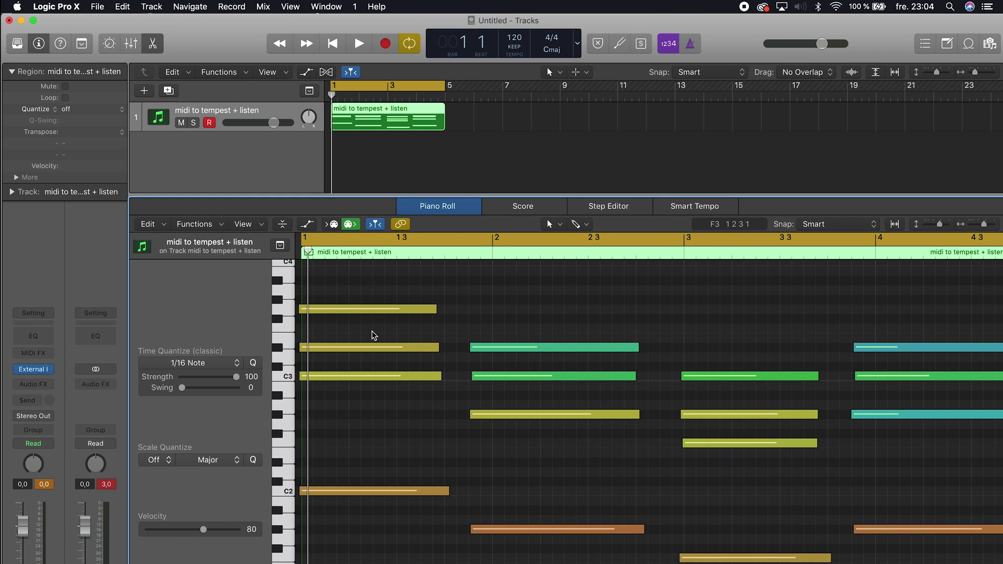
pyautogui.moveTo(344, 285); pyautogui.dragTo(890, 563)
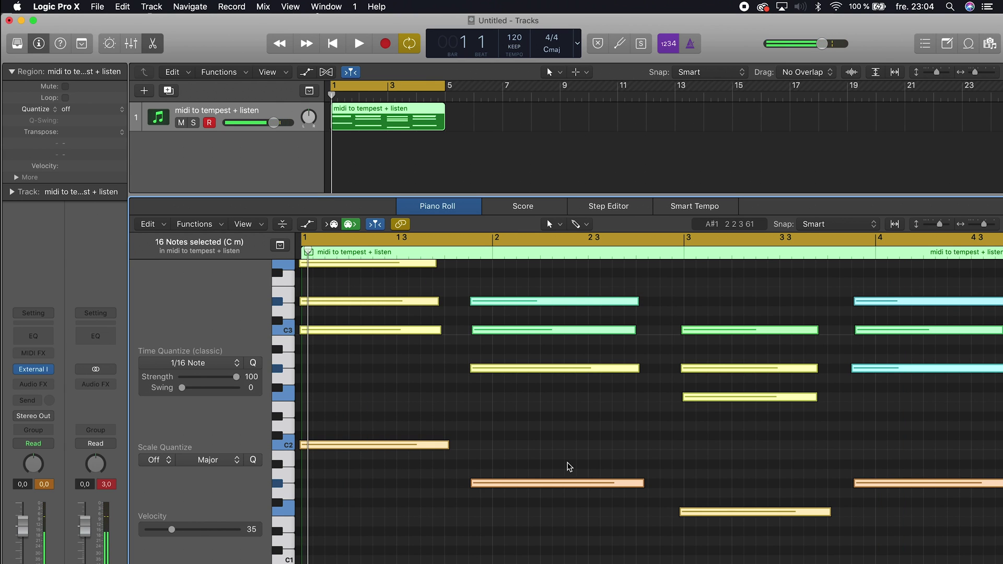
pyautogui.scroll(1, 539, 477)
pyautogui.scroll(2, 459, 407)
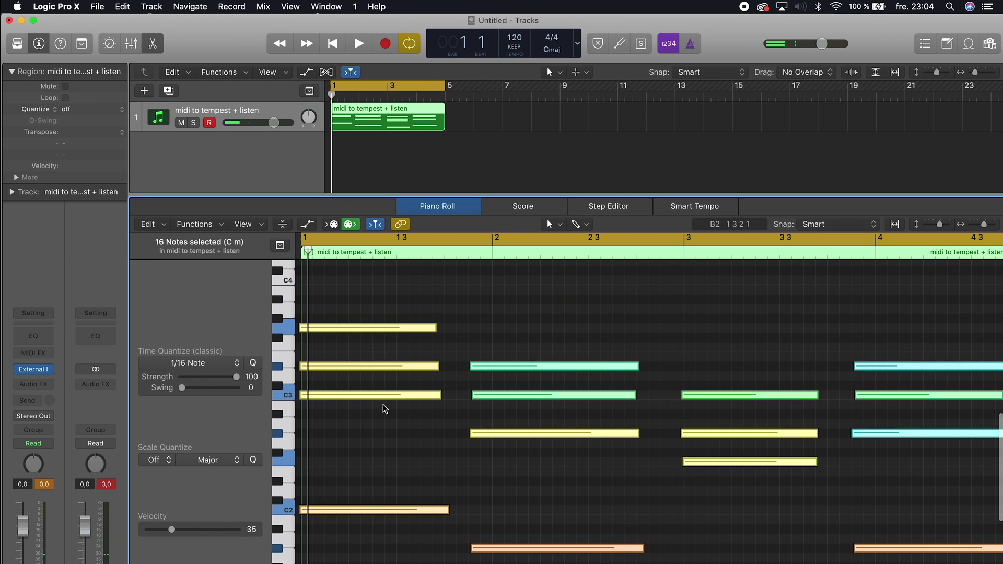
pyautogui.click(256, 363)
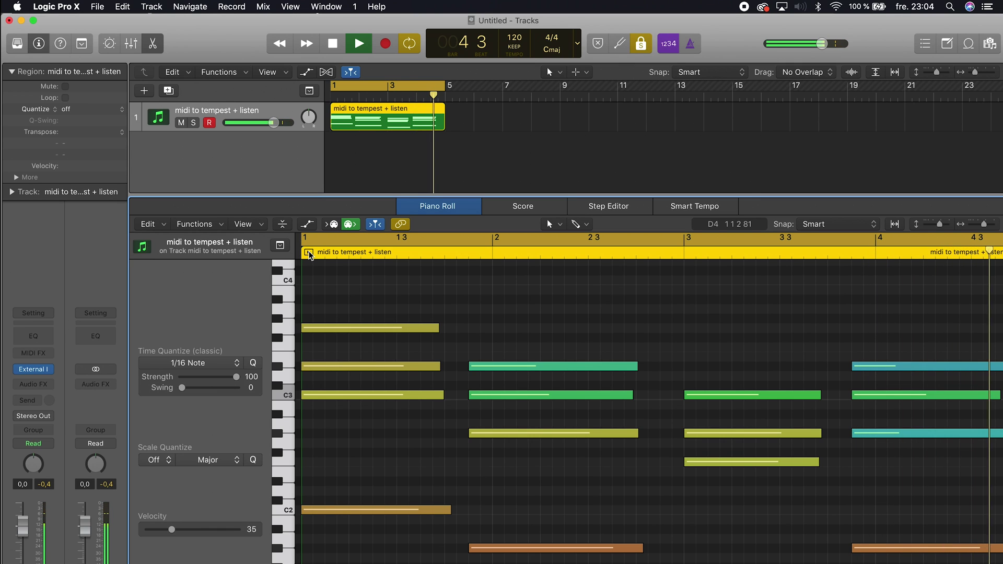
pyautogui.press('space')
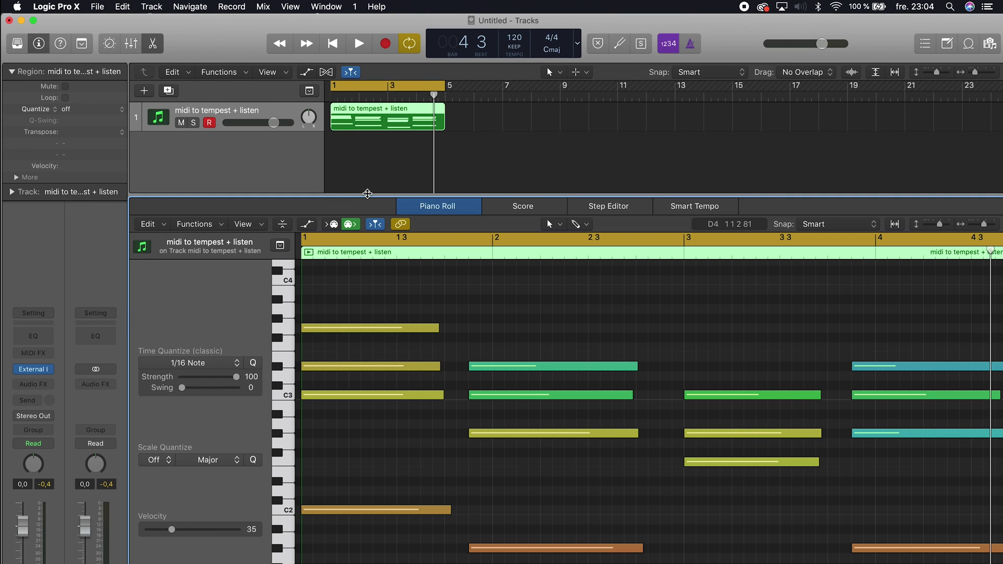
pyautogui.moveTo(368, 197); pyautogui.dragTo(365, 396)
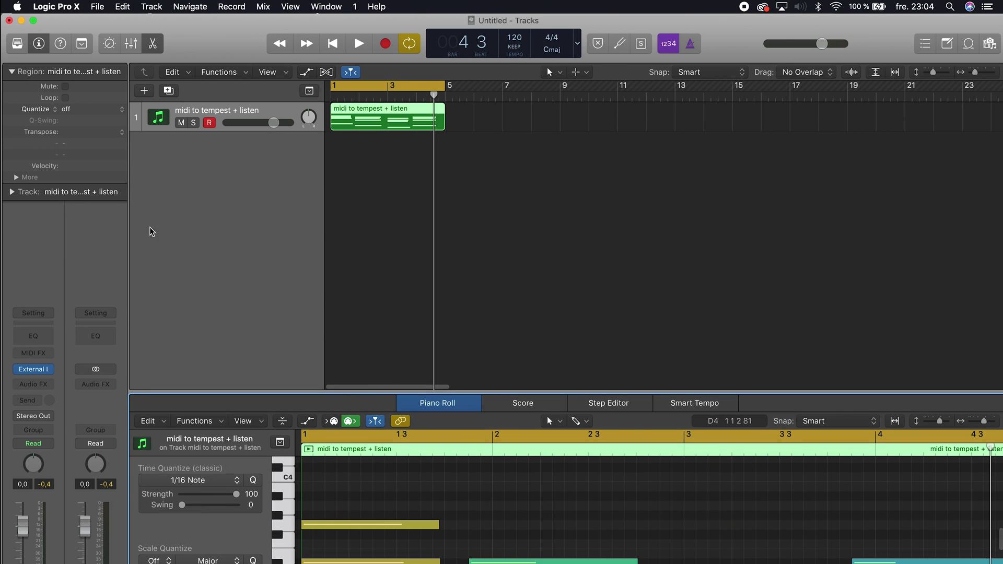
# Step: Create a new audio track taking its input from Input 2
pyautogui.click(145, 92)
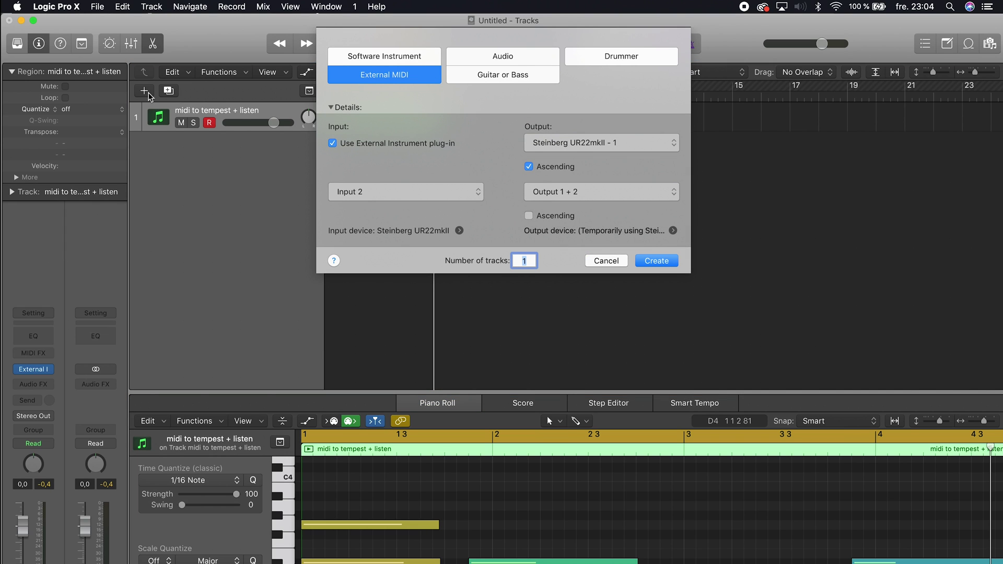
pyautogui.click(500, 60)
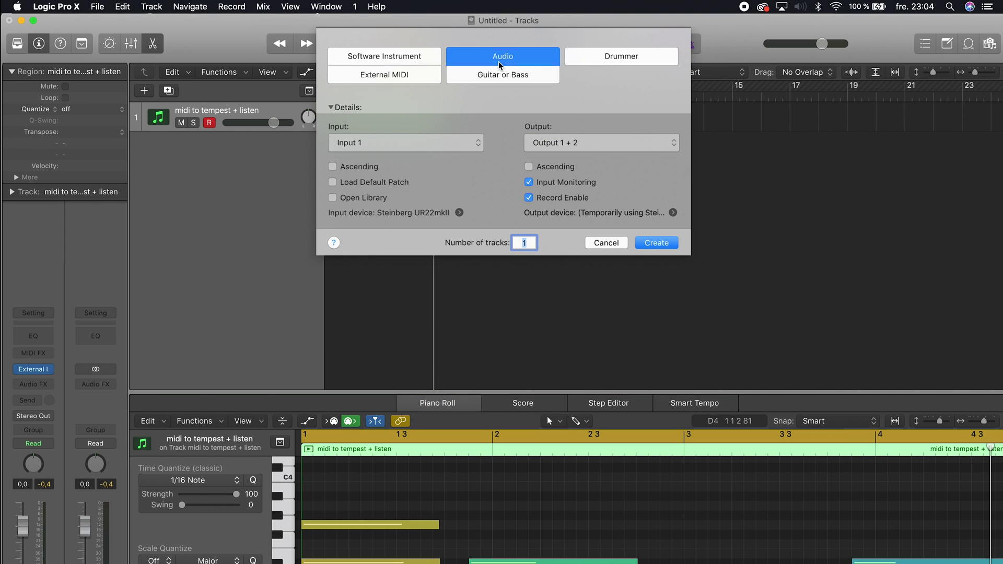
pyautogui.click(398, 150)
pyautogui.click(398, 151)
pyautogui.click(662, 250)
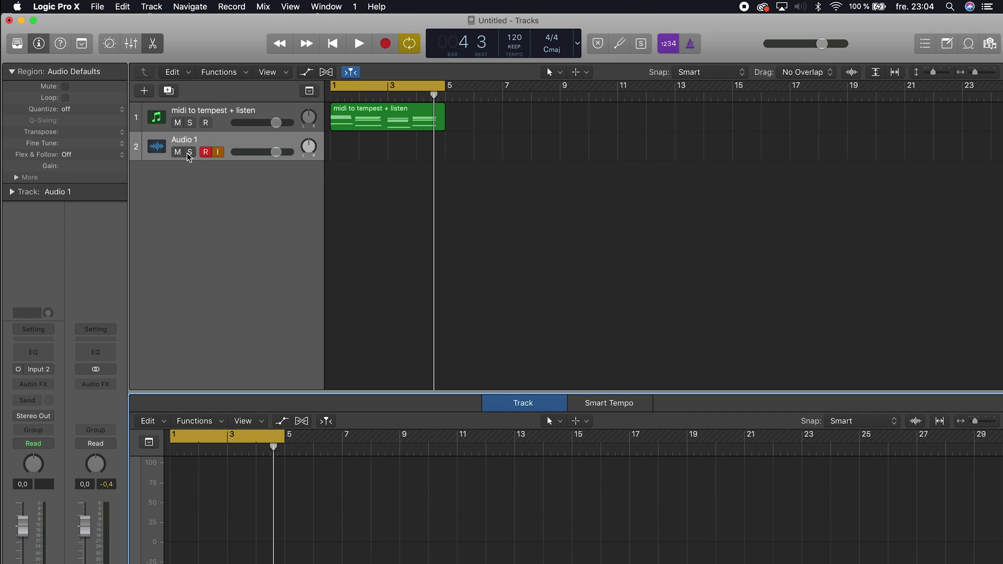
# Step: Rename Audio 1 to 'Tempest chords' and mute that track
pyautogui.doubleClick(182, 138)
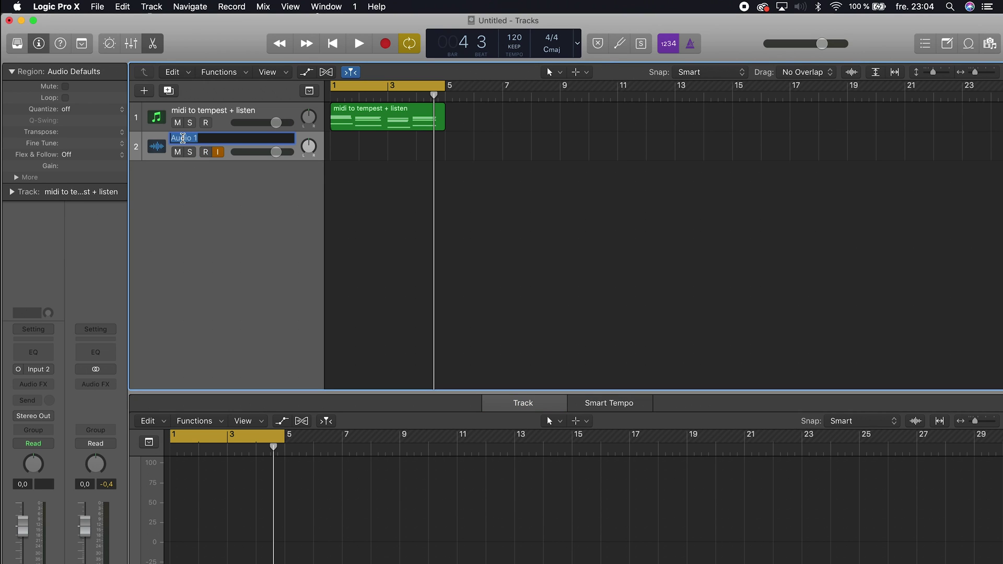
pyautogui.write('Tempest chords')
pyautogui.press('Return')
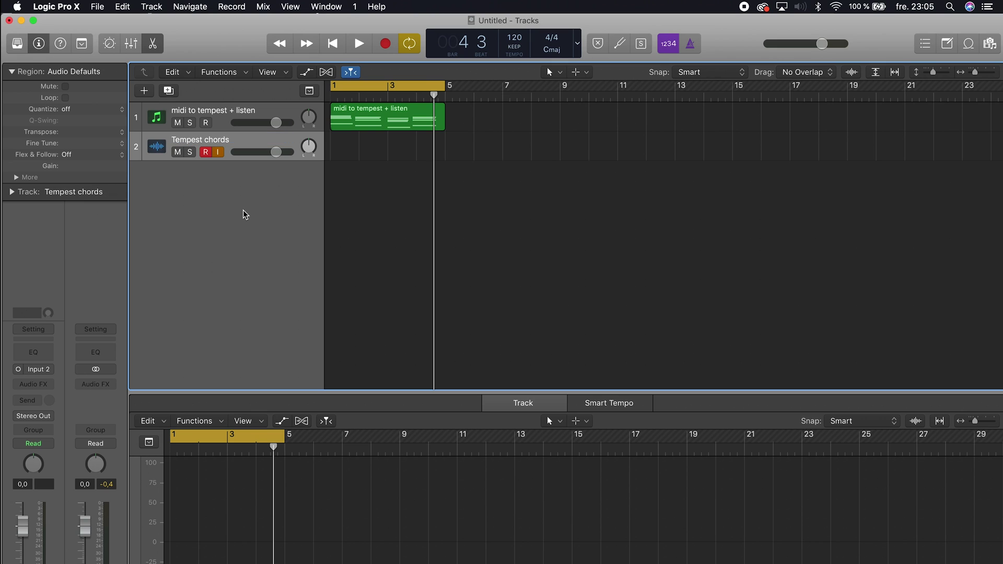
pyautogui.click(177, 152)
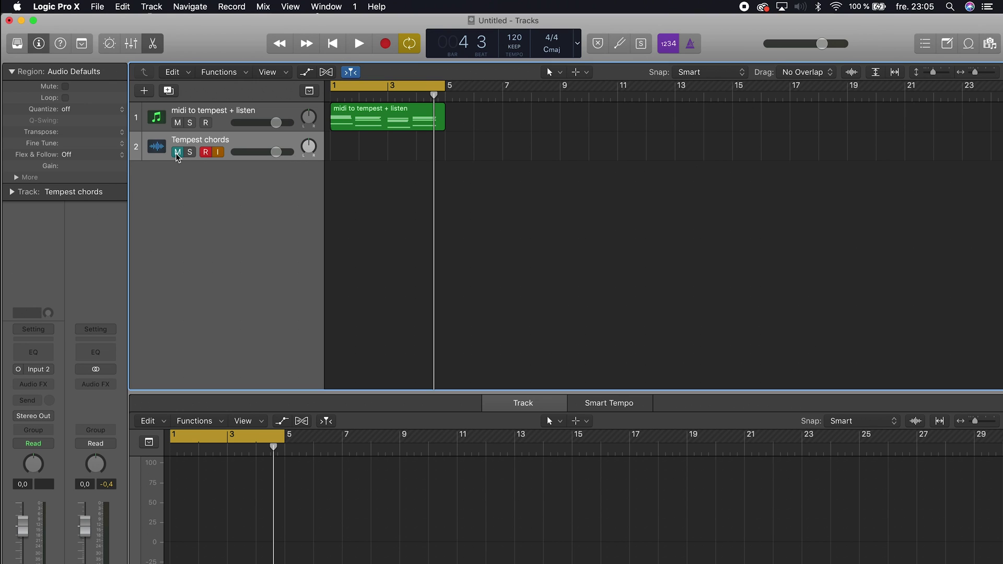